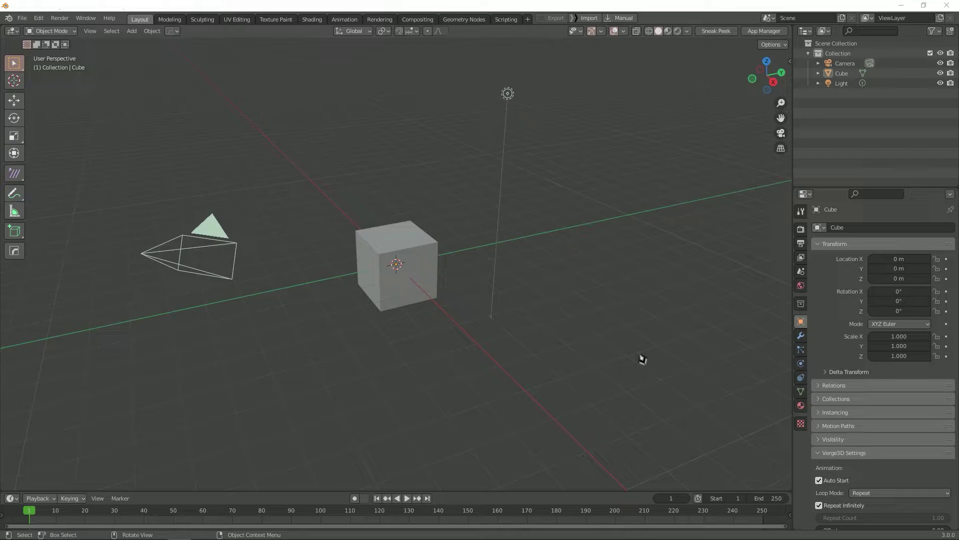
Switch to the UV Editing workspace and expand the cube's UV Maps list to show UVMap.
left_click(243, 21)
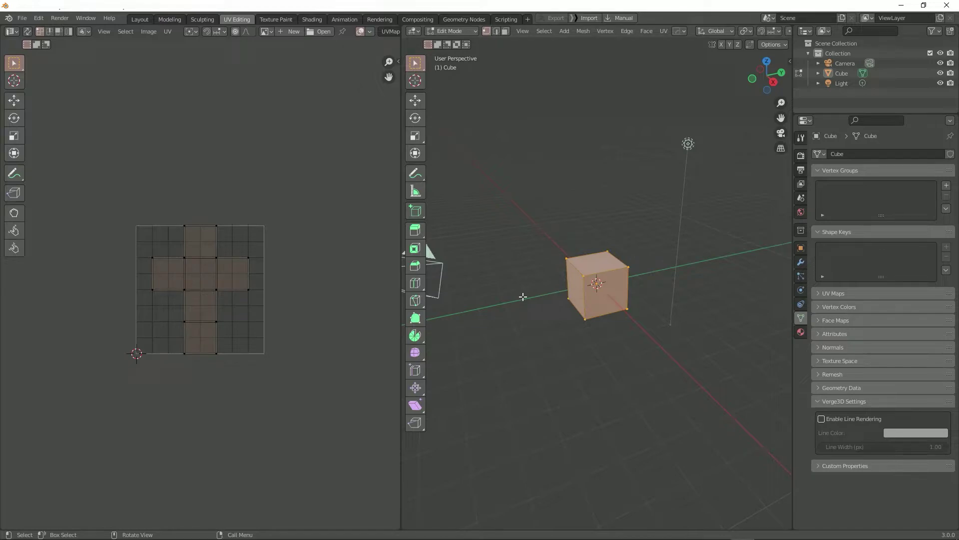
left_click(834, 294)
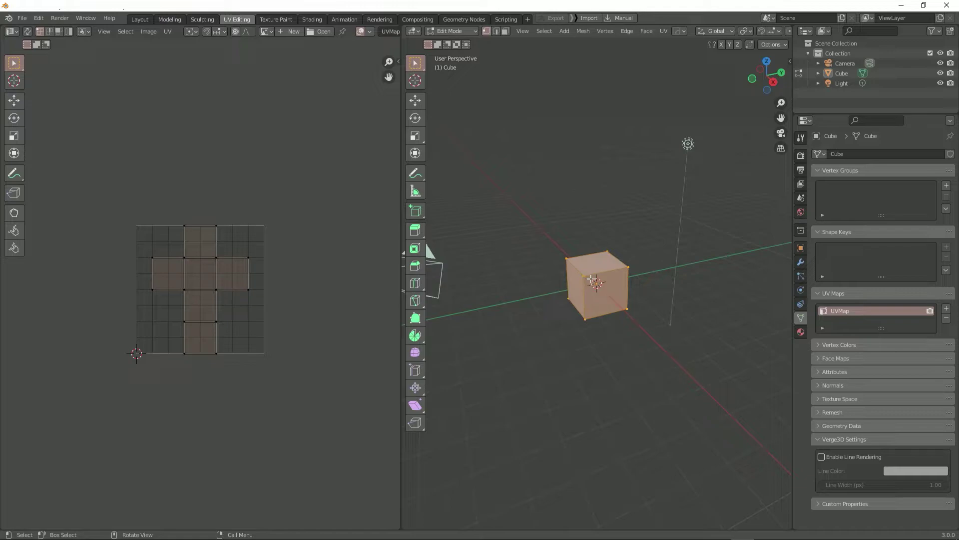
Try edge and face selection modes and select a single face of the cube.
key("2")
key("3")
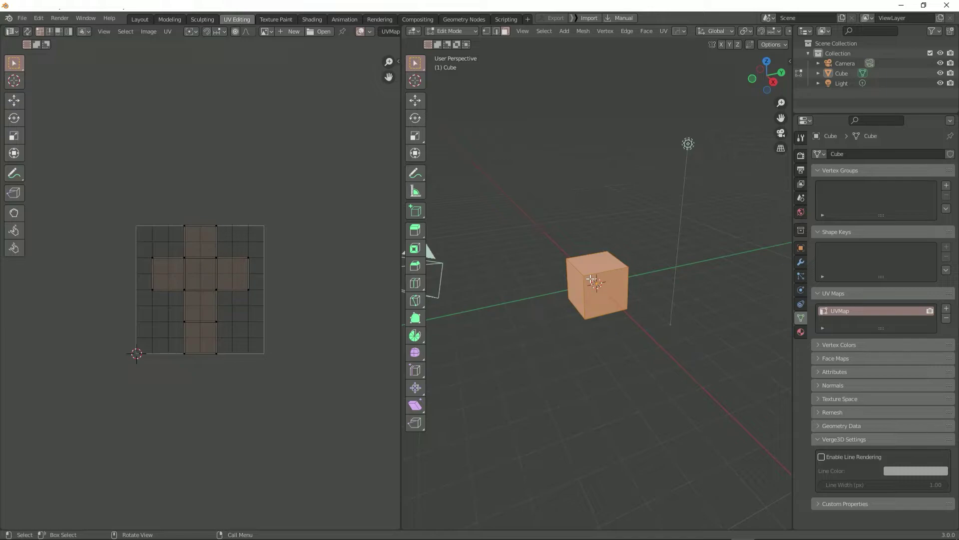
left_click(591, 279)
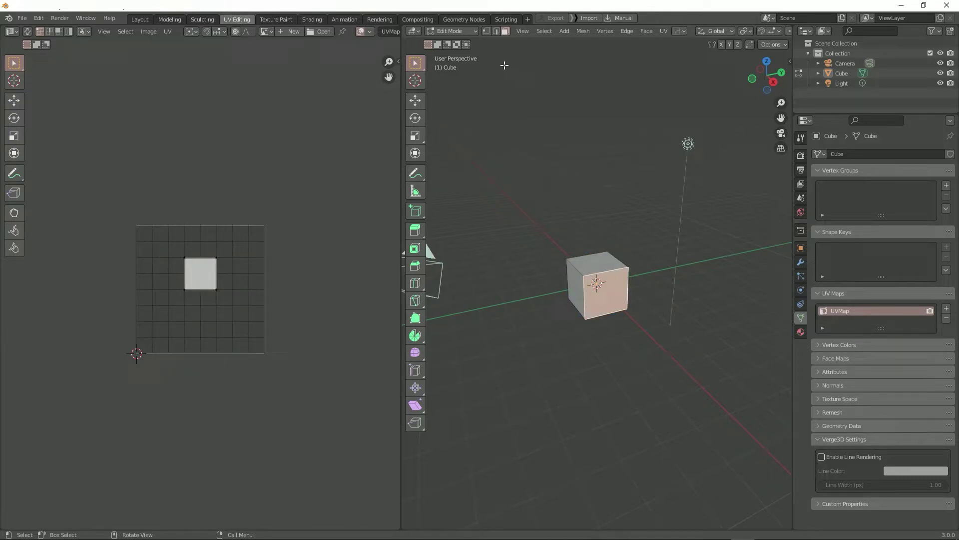
left_click(486, 31)
left_click(496, 31)
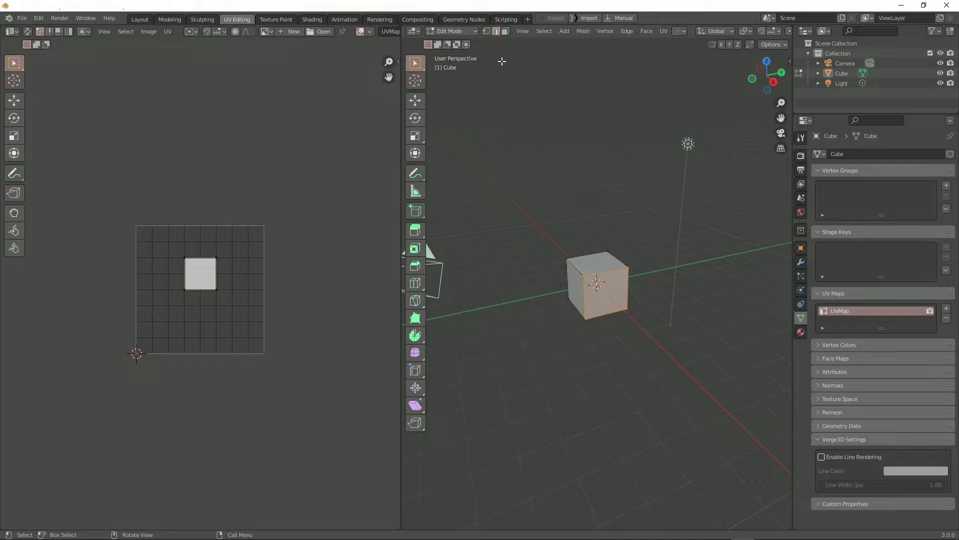
Cycle vertex and face modes, then deselect everything and return to edge selection.
key("1")
left_click(505, 33)
left_click(487, 33)
left_click(505, 32)
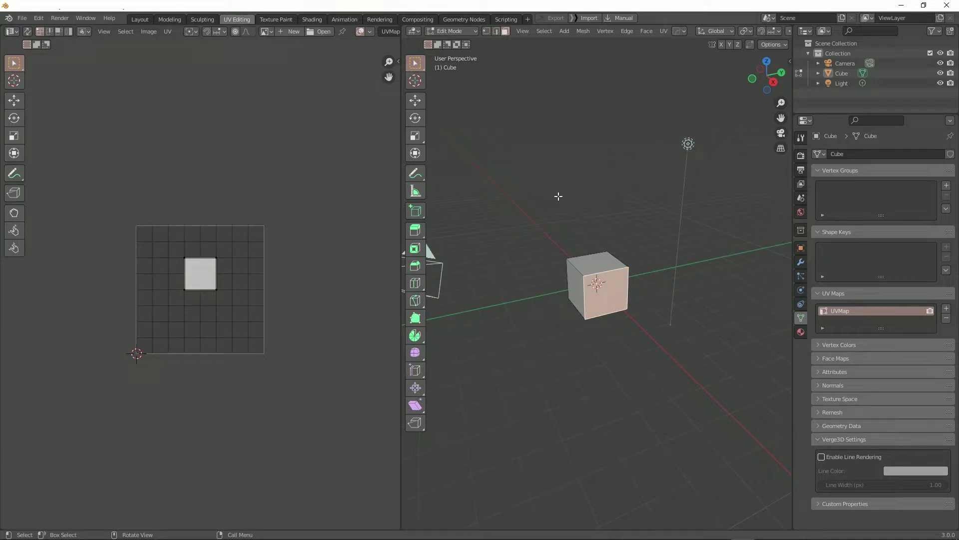
key("alt+a")
key("2")
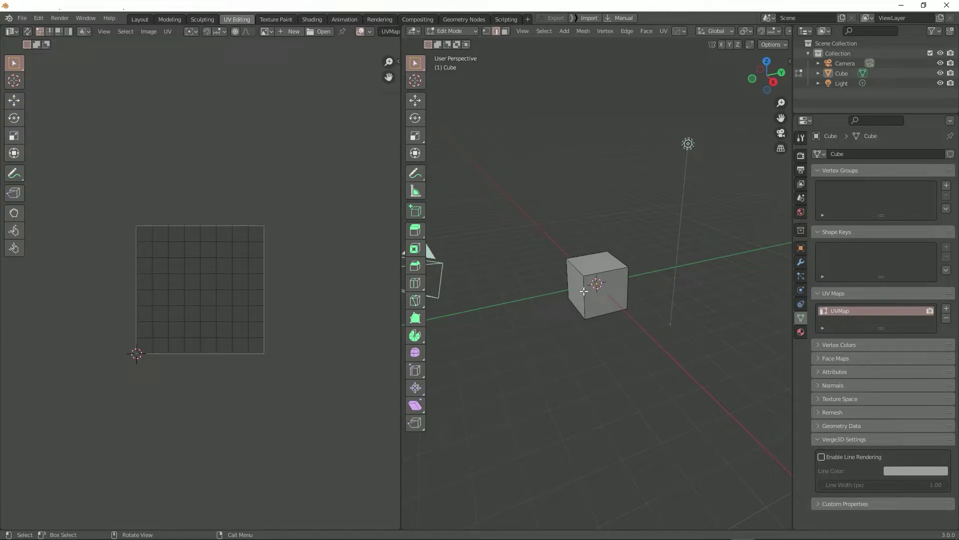
Mark the selected vertical cube edge as a seam, zoom in, and deselect it.
key("u")
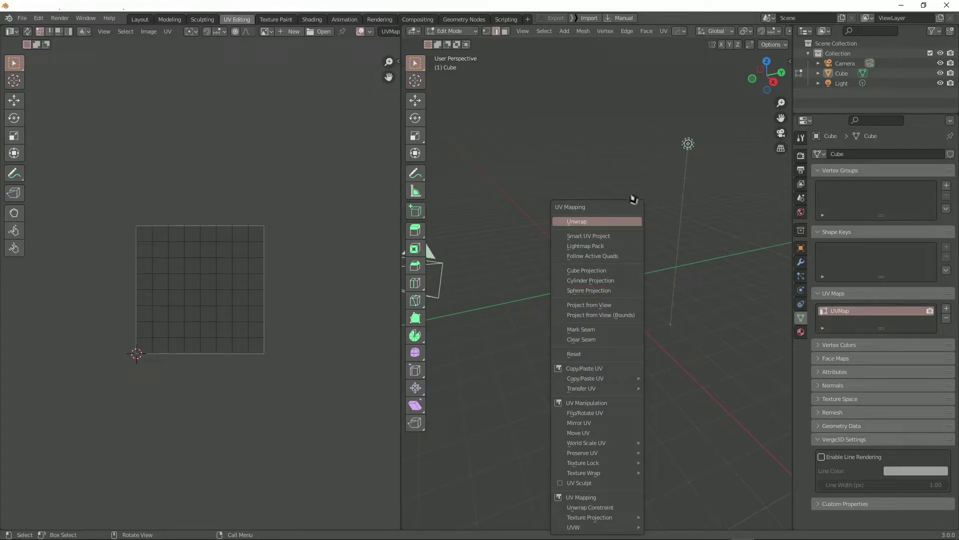
left_click(614, 330)
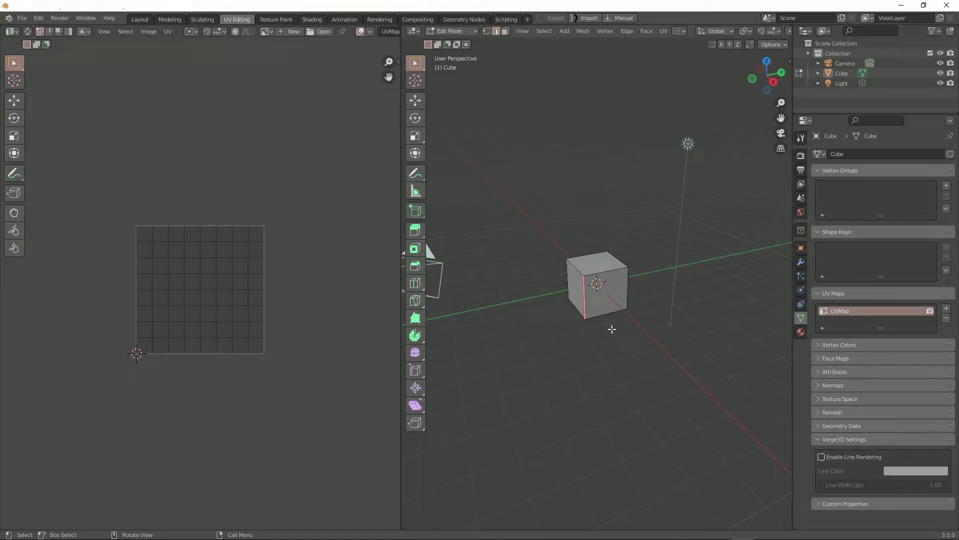
scroll(605, 332, "up", 2)
scroll(650, 355, "up", 3)
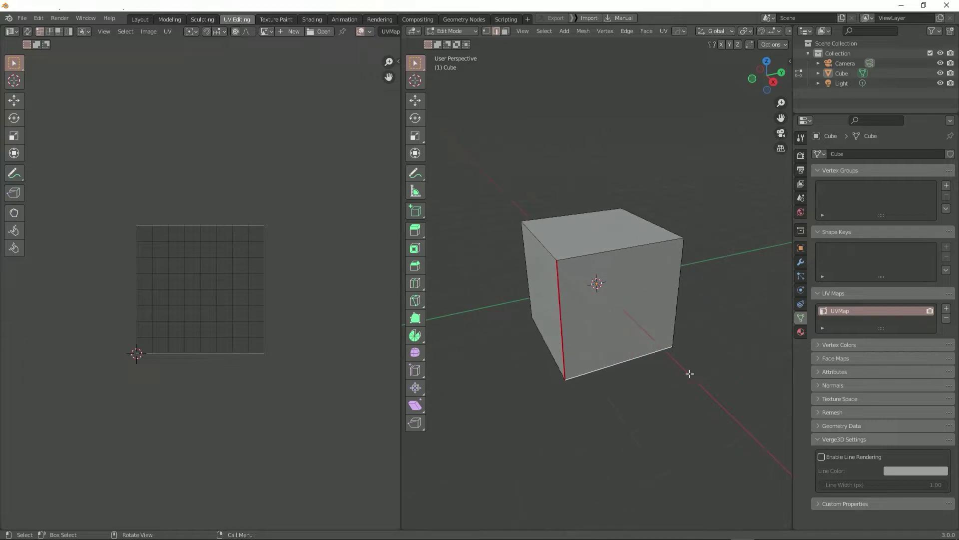
left_click(743, 289)
Select the entire cube and Unwrap it along its single seam.
key("a")
key("j")
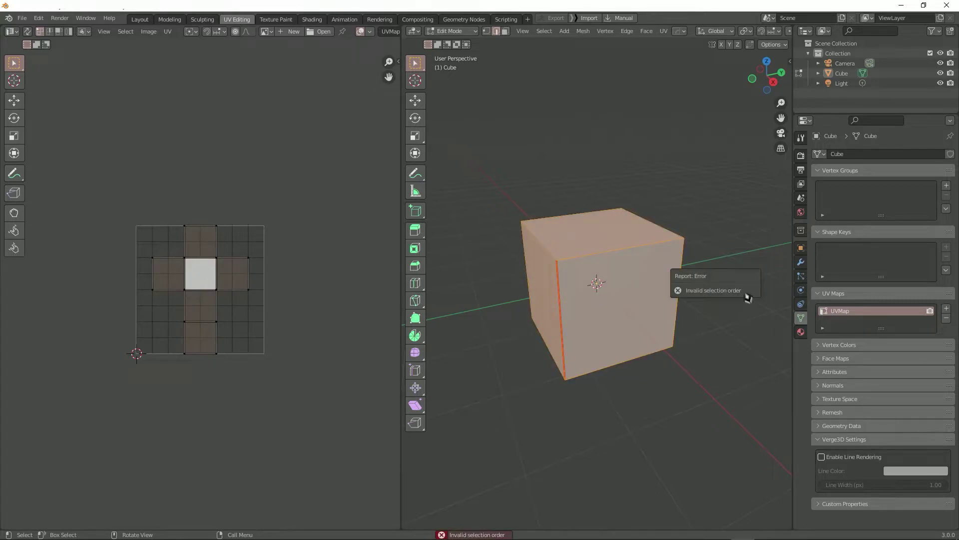
key("u")
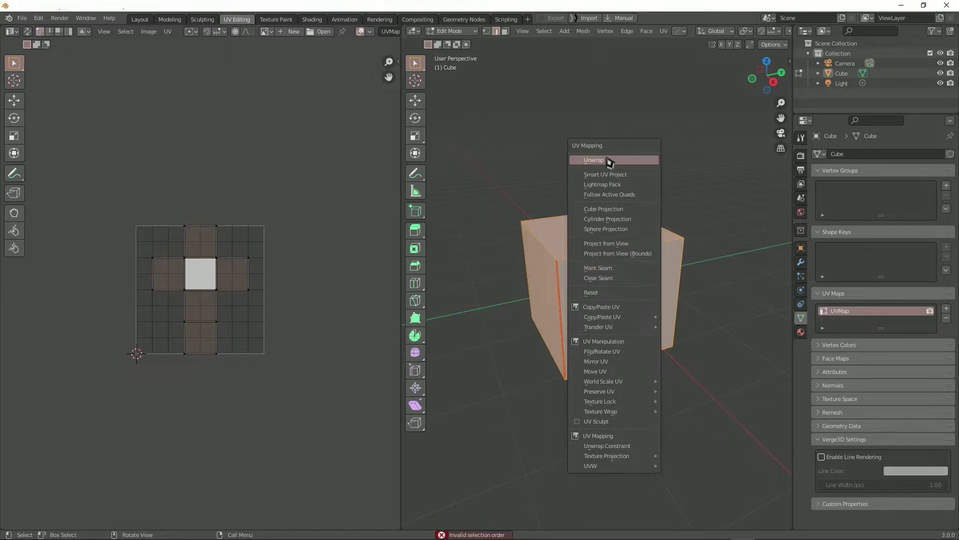
left_click(606, 160)
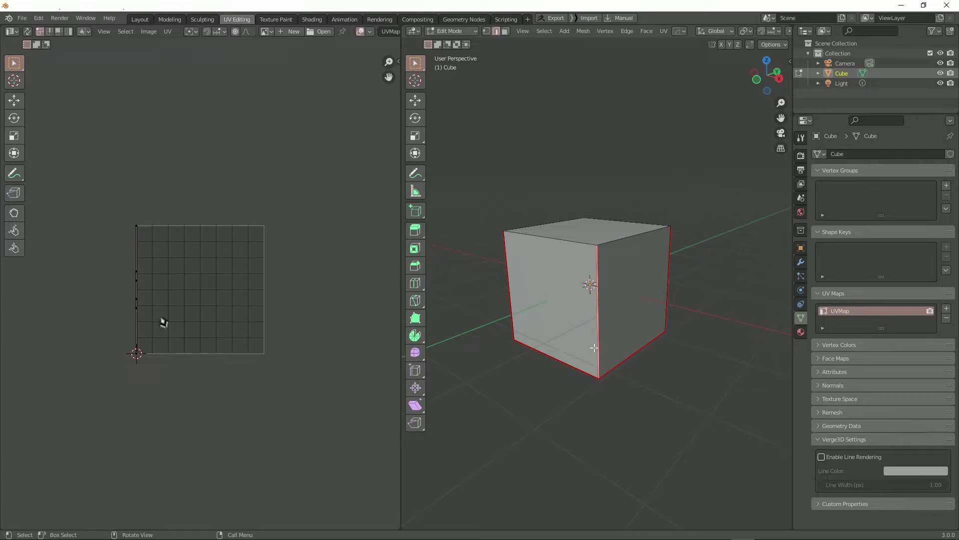
Select all, Unwrap the cube into a cross-shaped UV layout, and return to Object Mode.
middle_click_drag(671, 343, 676, 326)
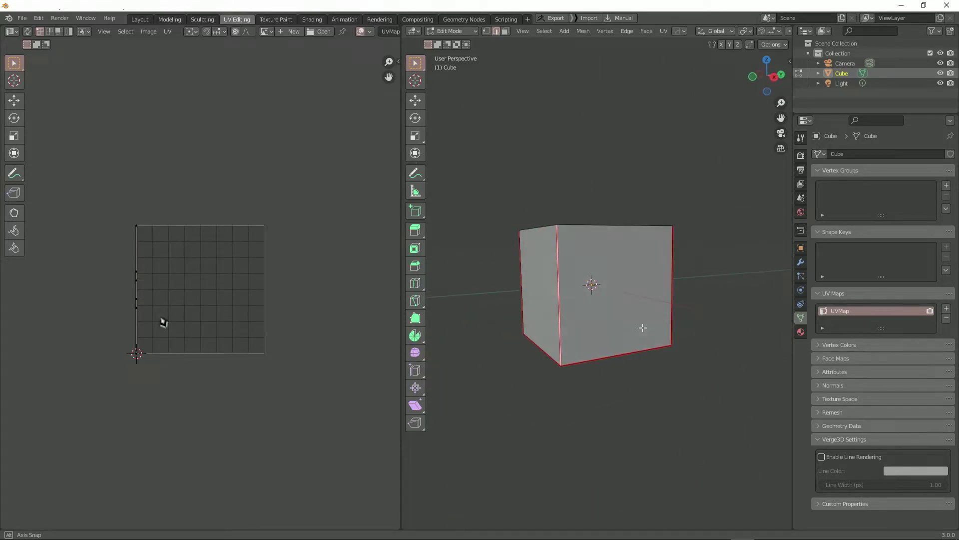
key("a")
key("u")
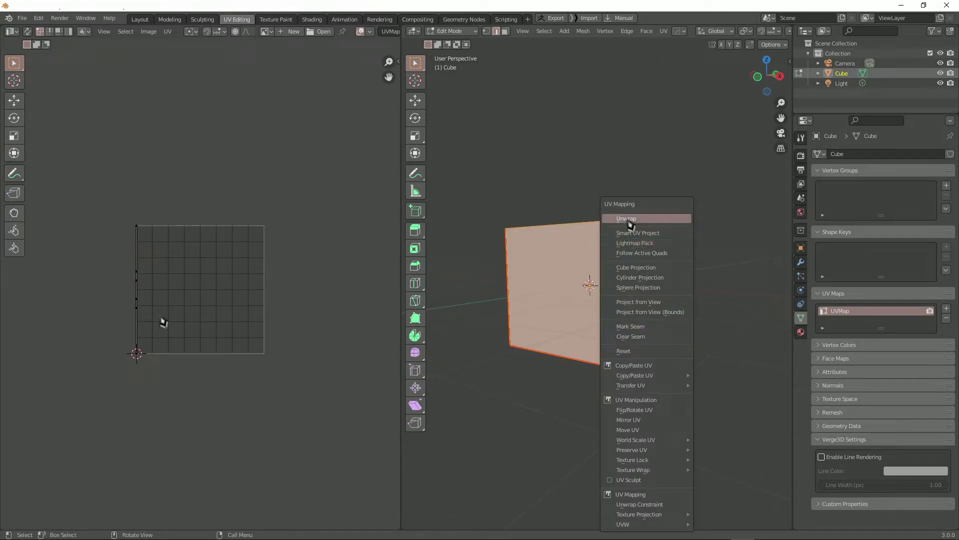
left_click(629, 218)
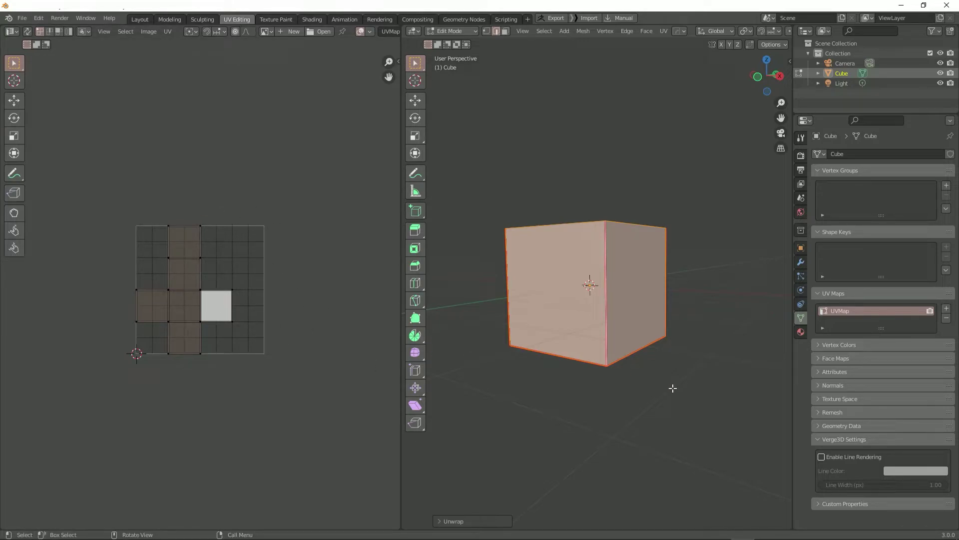
key("Tab")
Export only the selected cube as an FBX file named Cube_01.fbx.
left_click(22, 18)
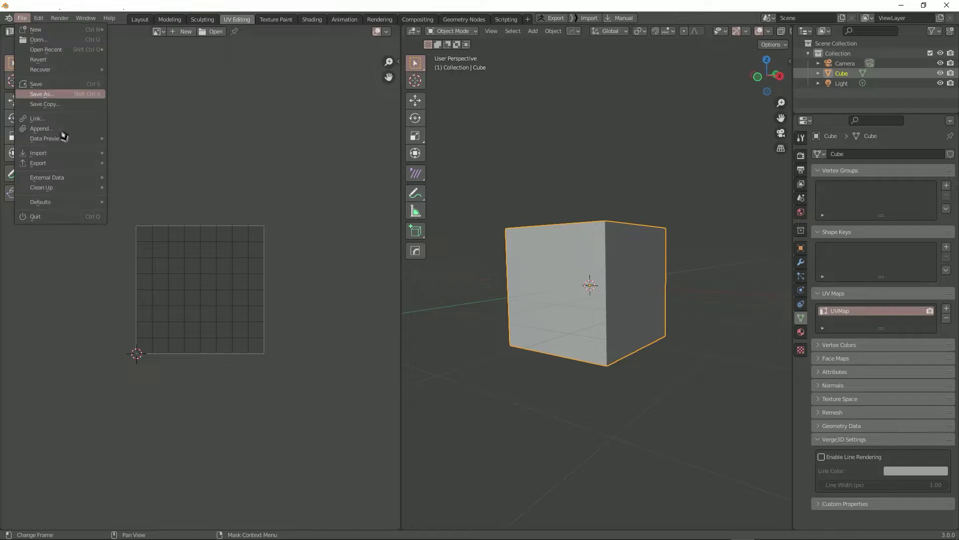
mouse_move(38, 163)
left_click(135, 245)
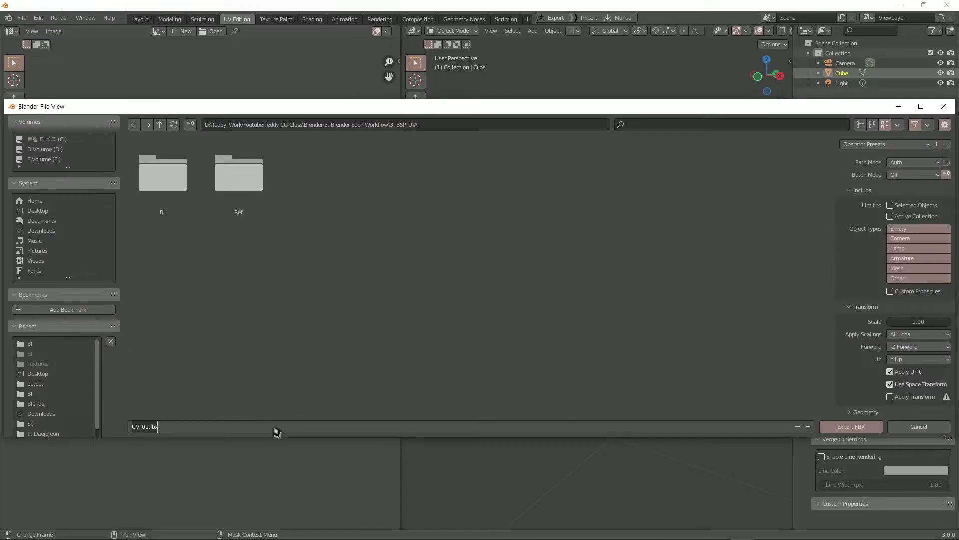
key("ctrl+a")
type("Cube")
type("_01")
left_click(454, 322)
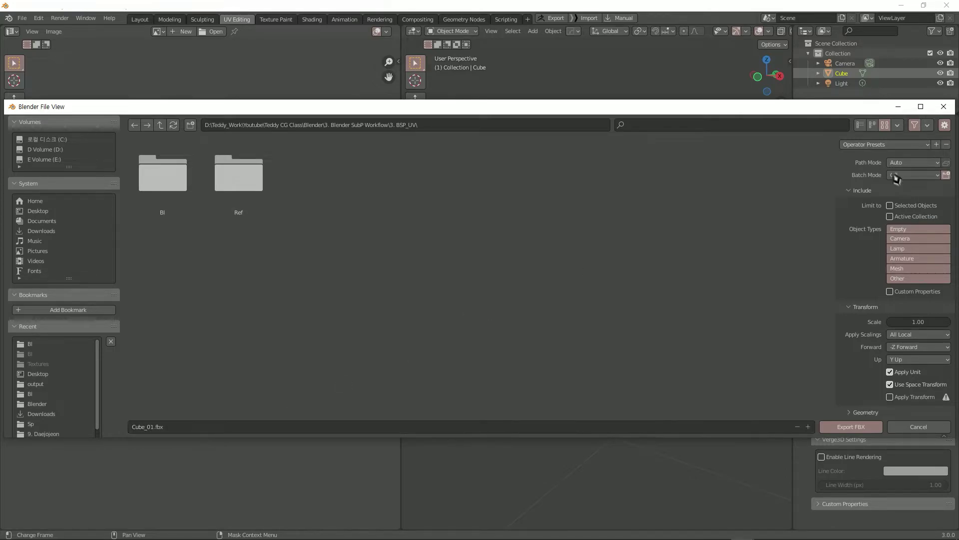
left_click(910, 205)
left_click(851, 427)
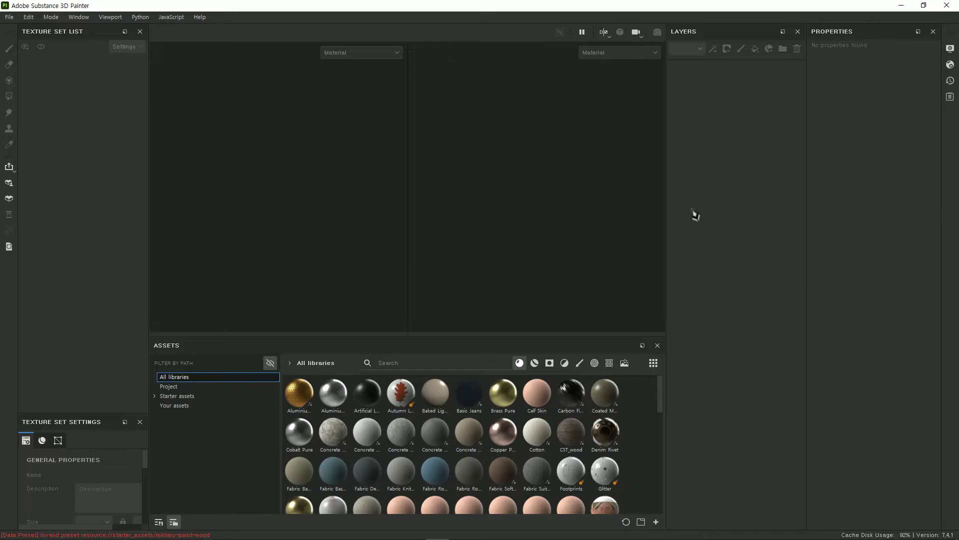
Create a new Substance Painter project using the Cube_01.fbx mesh.
left_click(9, 17)
left_click(155, 77)
left_click(584, 163)
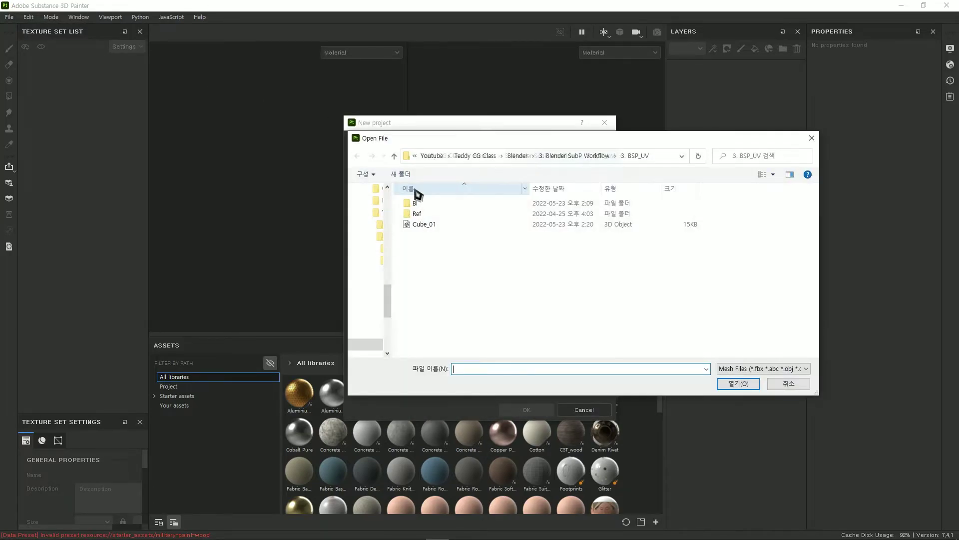
double_click(426, 226)
left_click(539, 410)
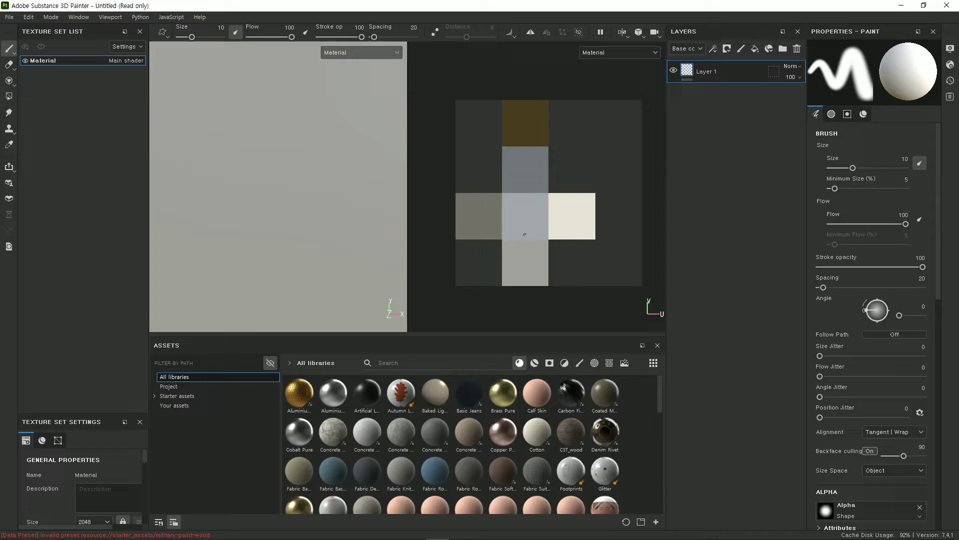
Apply the Brass Pure material to the cube and orbit to inspect it.
right_click_drag(197, 249, 336, 243, "alt")
left_click_drag(335, 244, 311, 246, "alt")
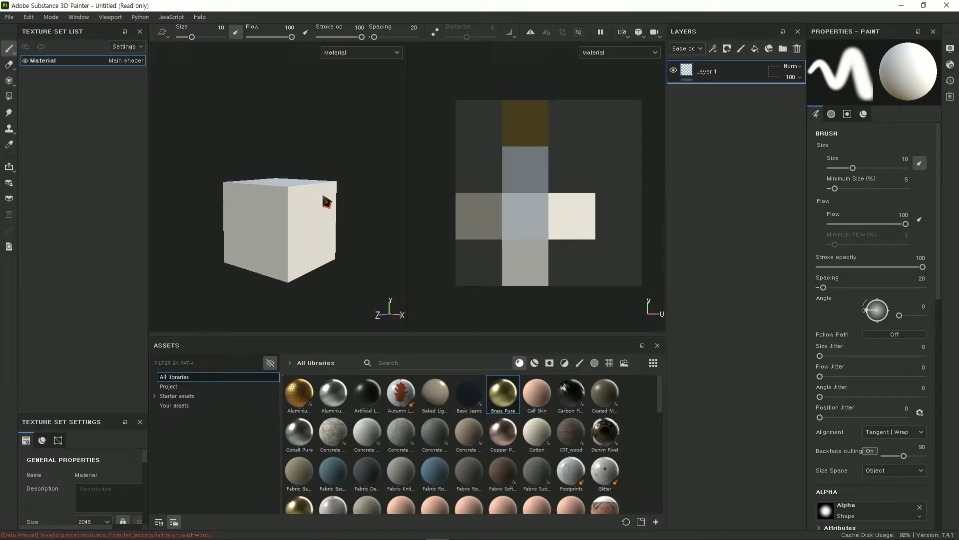
left_click_drag(450, 472, 333, 226)
mouse_move(257, 231)
left_mouse_down("alt")
mouse_move(373, 241)
mouse_move(259, 217)
mouse_move(246, 227)
mouse_move(275, 244)
left_mouse_up("alt")
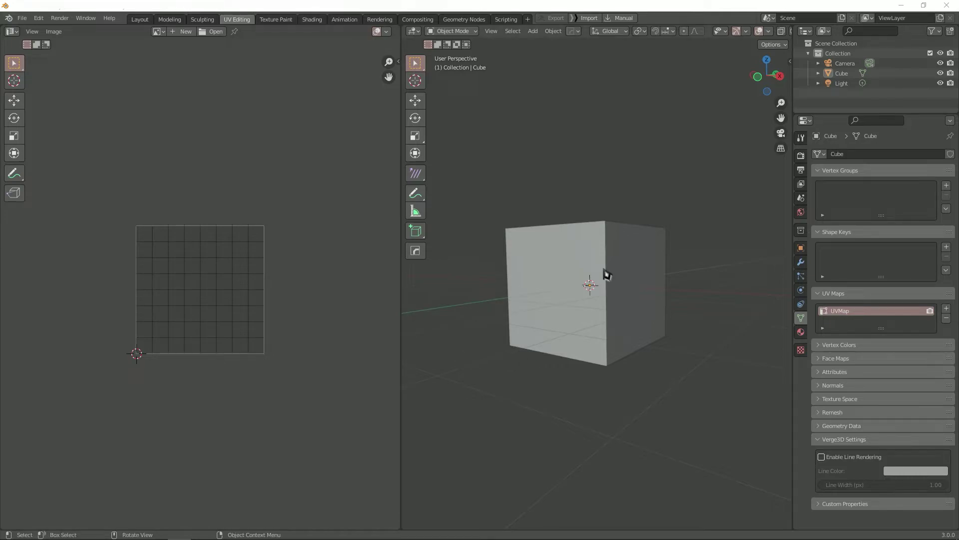
Put the cube in Edit Mode and apply Smart UV Project with default settings.
left_click(589, 289)
key("Tab")
key("u")
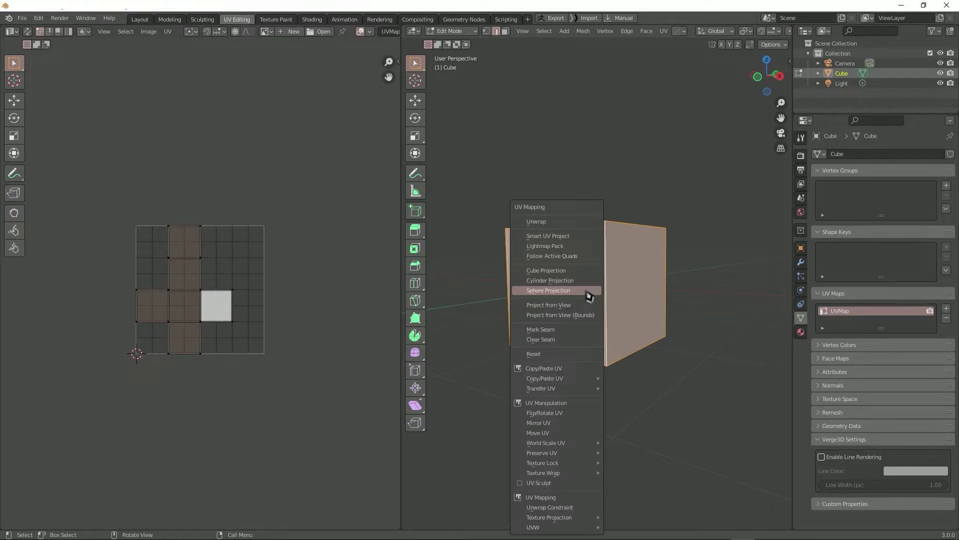
left_click(568, 240)
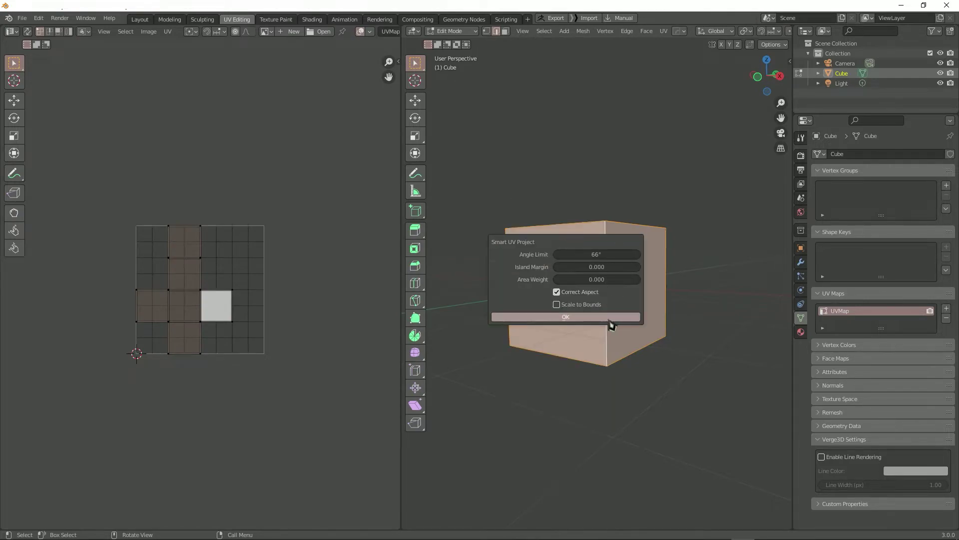
left_click(609, 318)
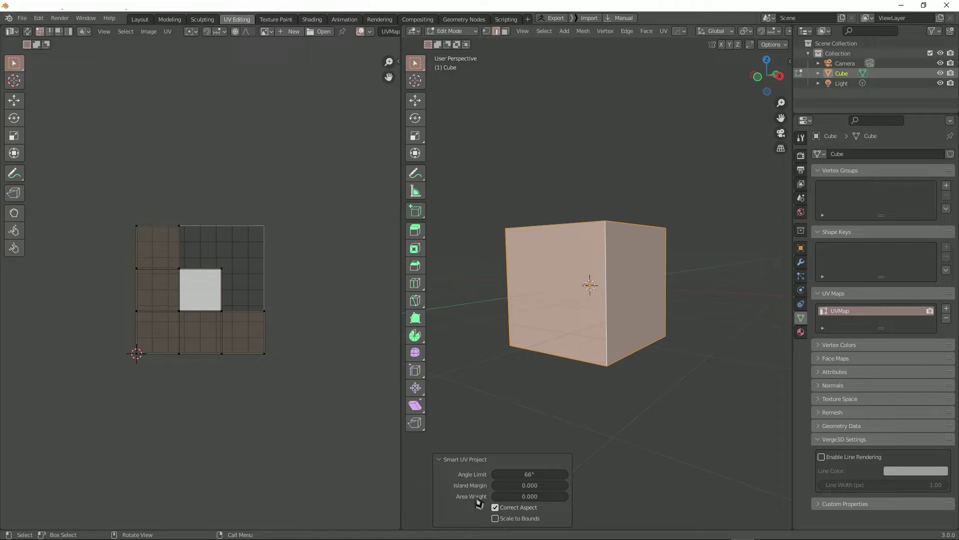
Try Smart UV island margins of 0.02 and 0.5, then set it back to 0.
double_click(520, 486)
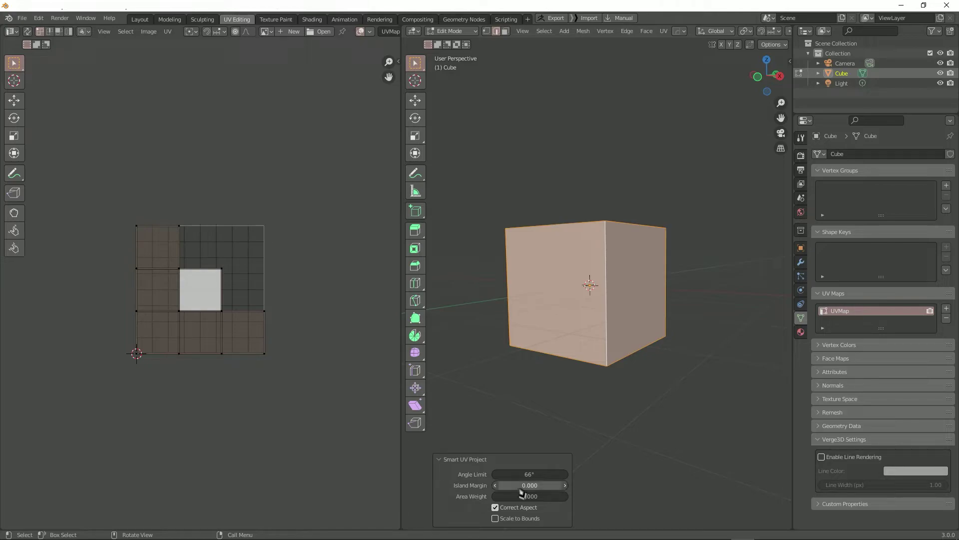
type("0.02")
key("Return")
double_click(521, 486)
type("0.5")
key("Return")
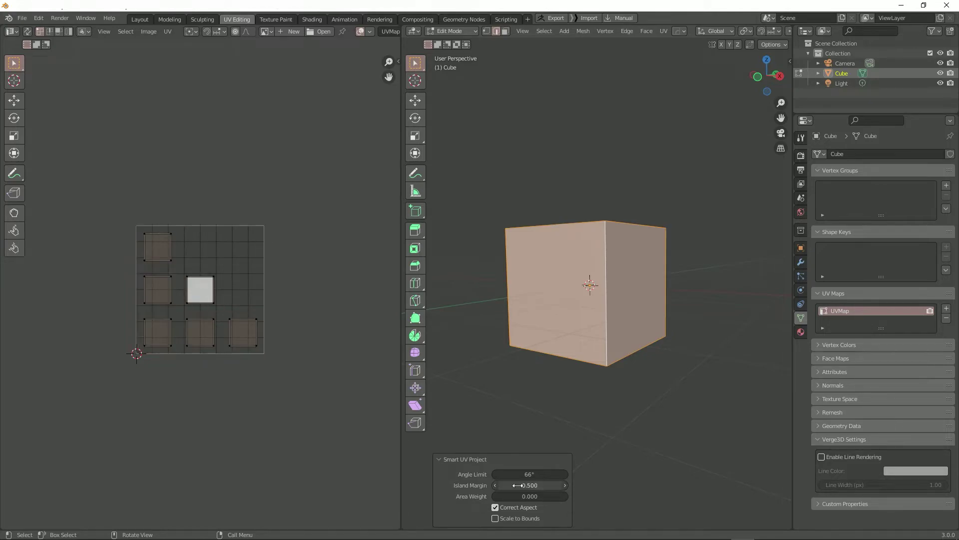
double_click(518, 485)
type("0")
key("Return")
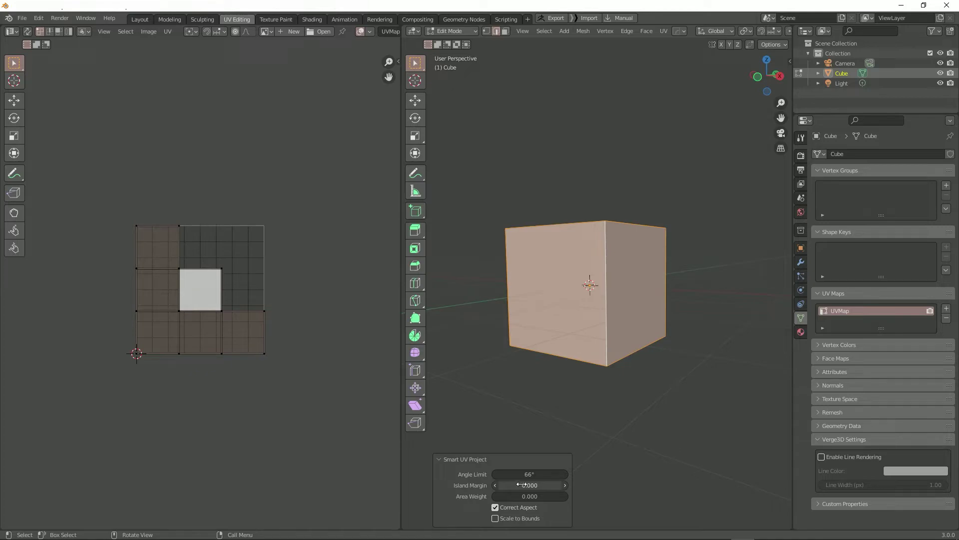
Re-export the cube as FBX, overwriting Cube_01.fbx.
left_click(22, 18)
mouse_move(39, 163)
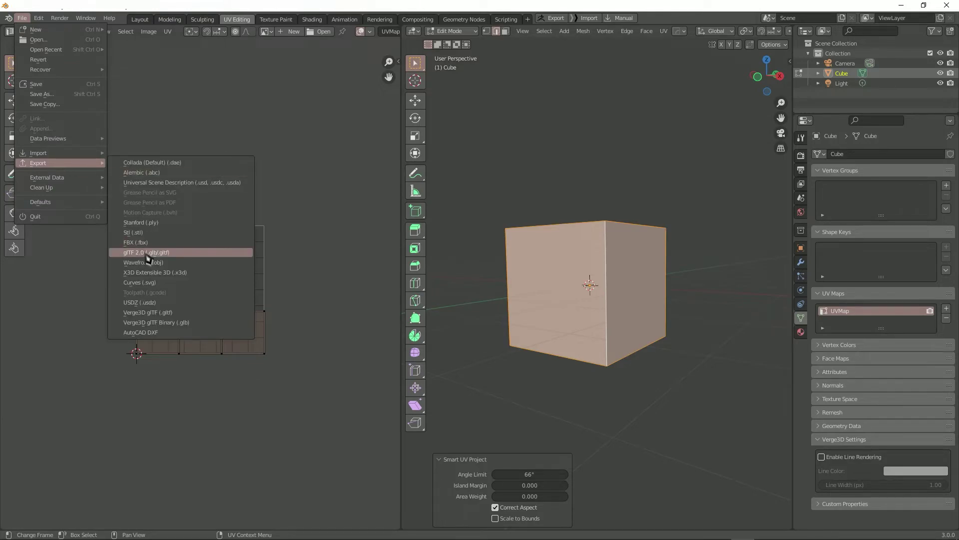
left_click(146, 244)
left_click(324, 182)
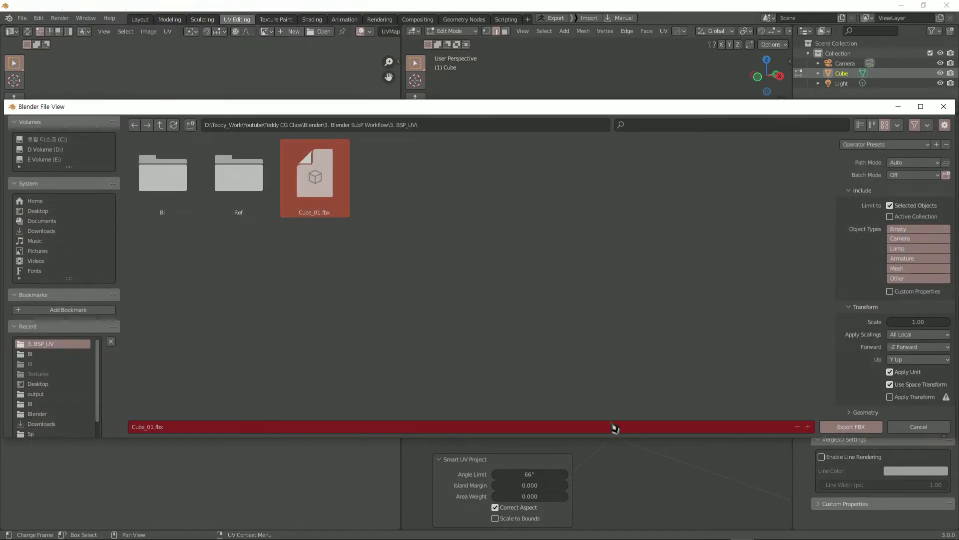
left_click(871, 426)
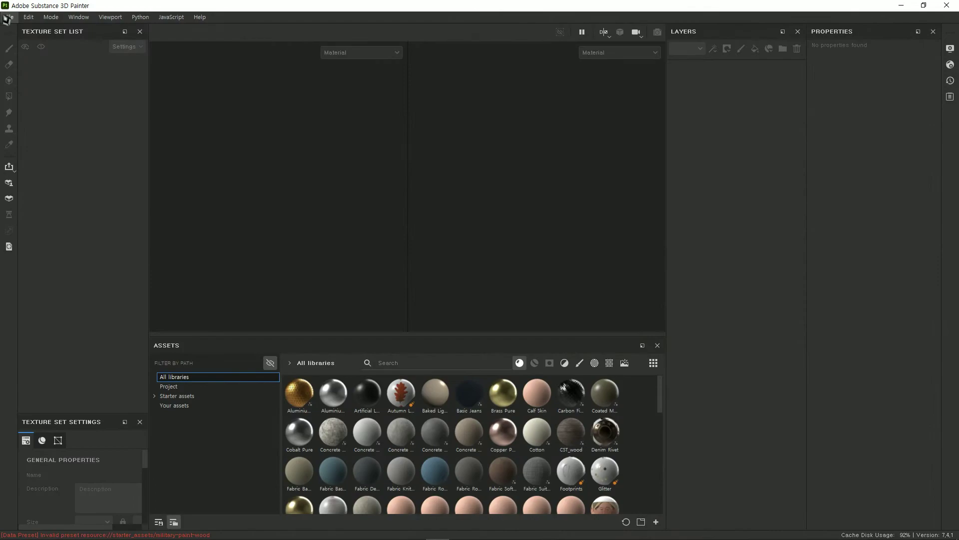
Start a new Substance Painter project from Cube_01.fbx and drop a copper material on the cube.
left_click(9, 17)
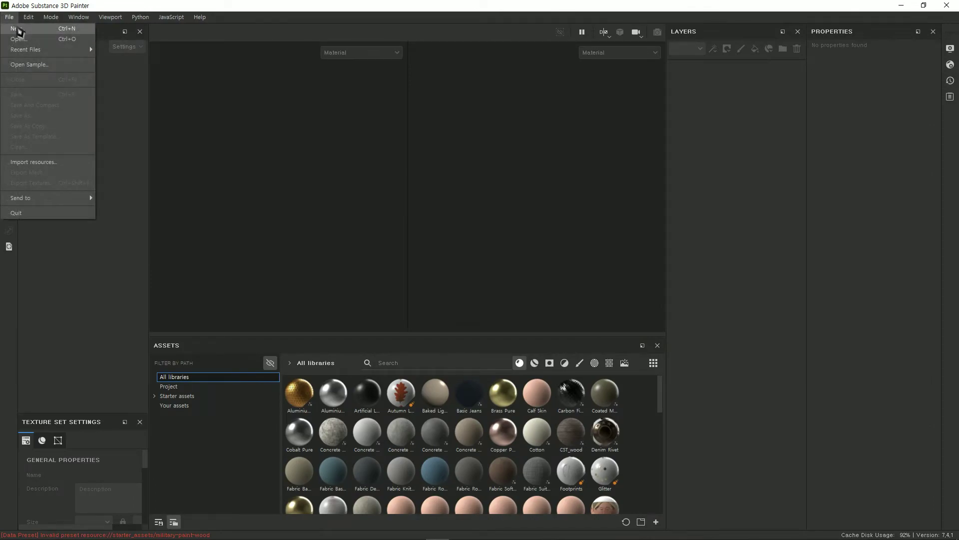
left_click(18, 29)
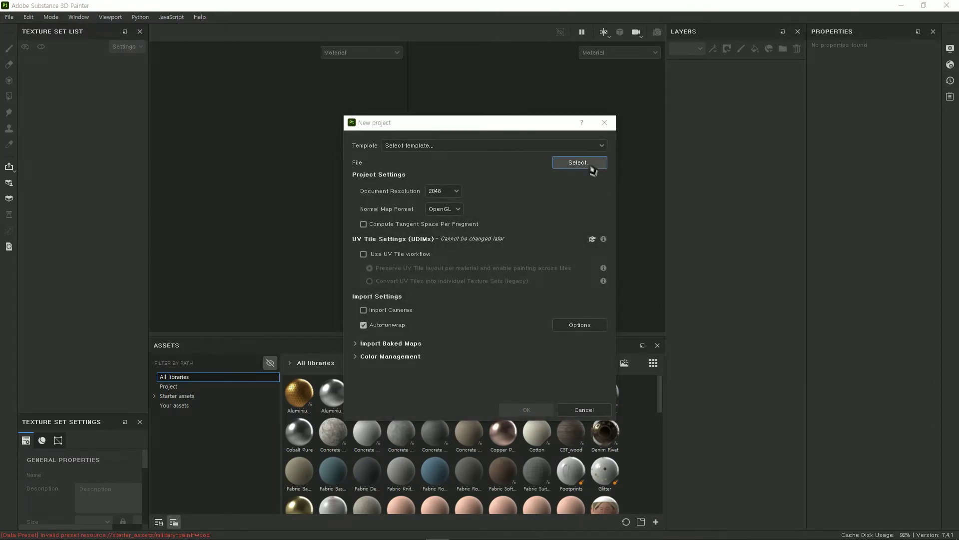
left_click(592, 165)
double_click(555, 224)
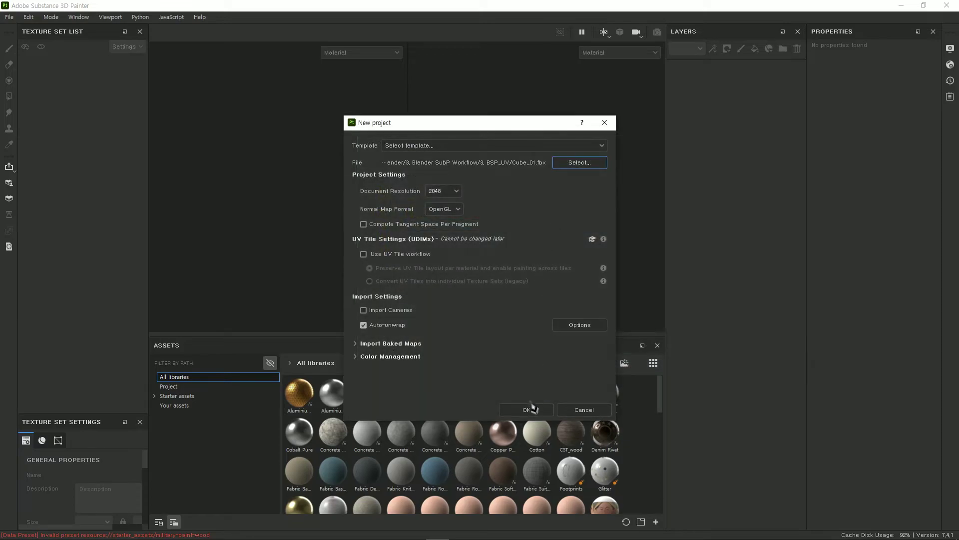
left_click(532, 409)
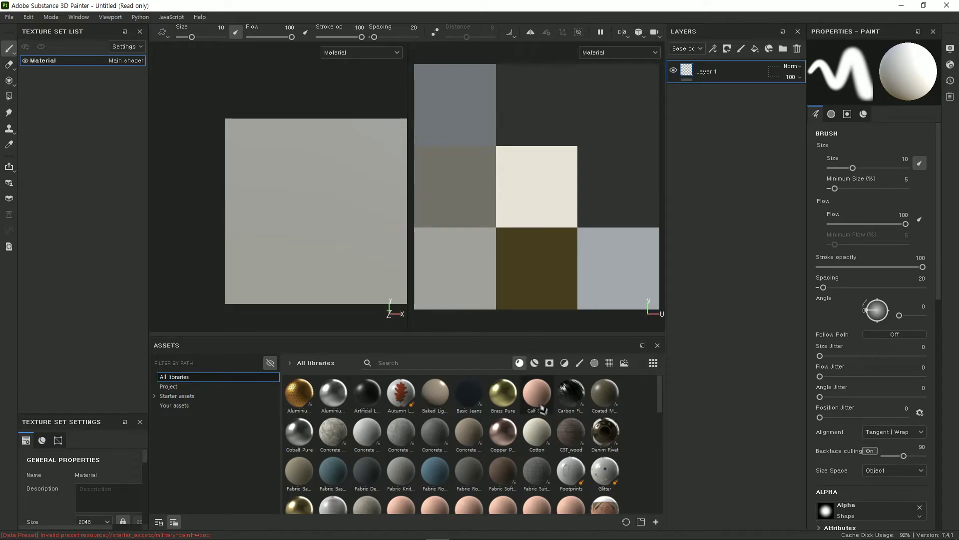
mouse_move(503, 432)
left_mouse_down()
mouse_move(333, 273)
mouse_move(377, 254)
mouse_move(221, 265)
mouse_move(321, 208)
mouse_move(343, 225)
mouse_move(338, 239)
left_mouse_up()
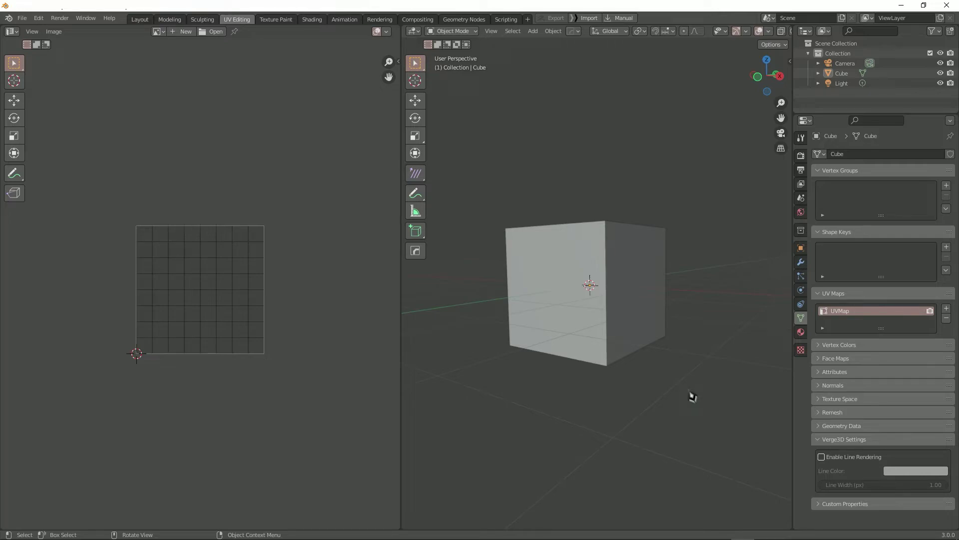
Delete the cube's UV map, then select the whole mesh in Edit Mode and return to Object Mode.
left_click(946, 318)
key("Tab")
key("a")
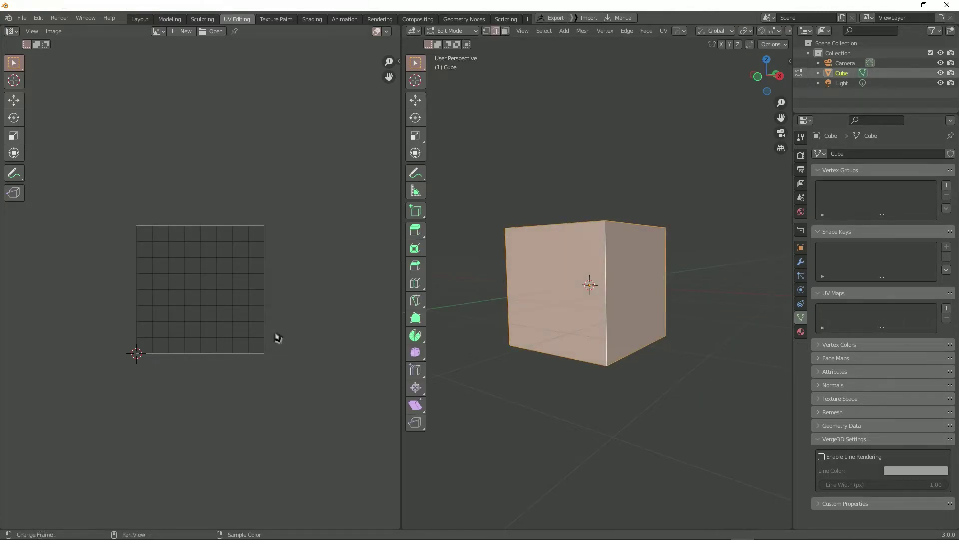
key("Tab")
Export the UV-less cube as FBX, overwriting Cube_01.fbx.
left_click(22, 18)
mouse_move(45, 163)
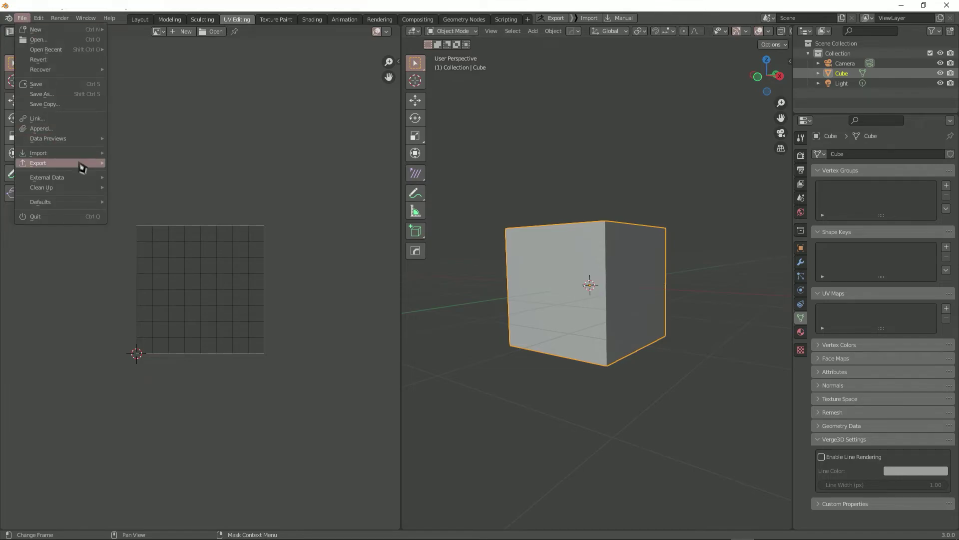
left_click(149, 243)
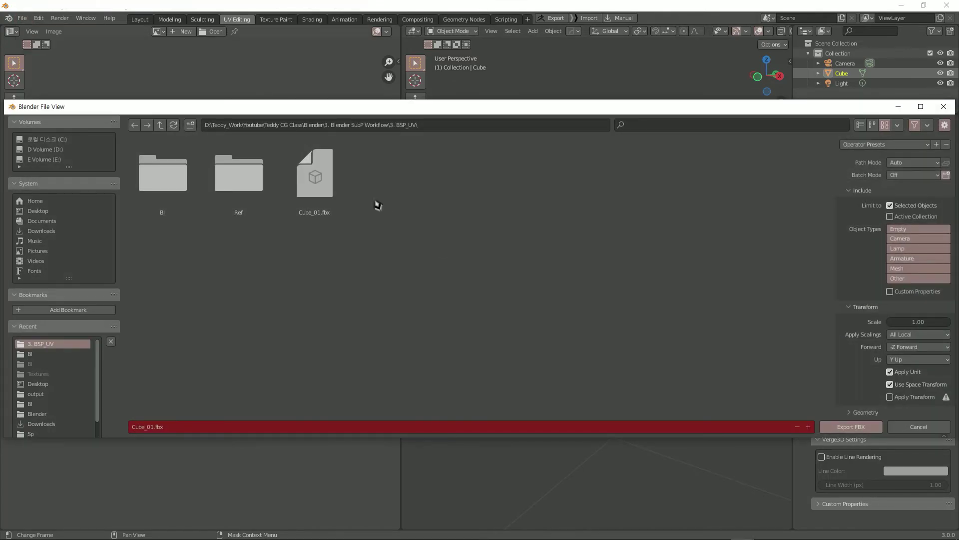
left_click(851, 426)
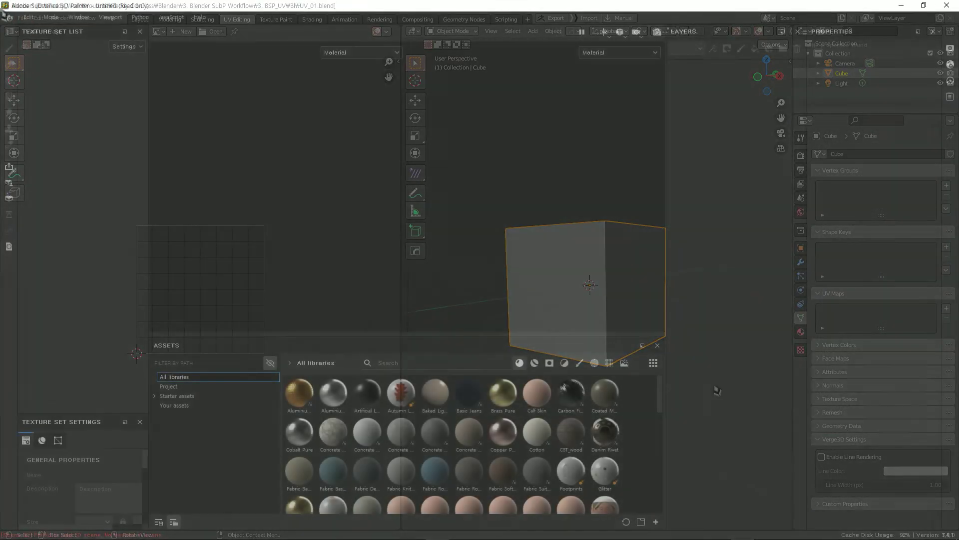
Start a new project from Cube_01.fbx, discarding the old one, and drop Aluminium onto the cube.
left_click(10, 17)
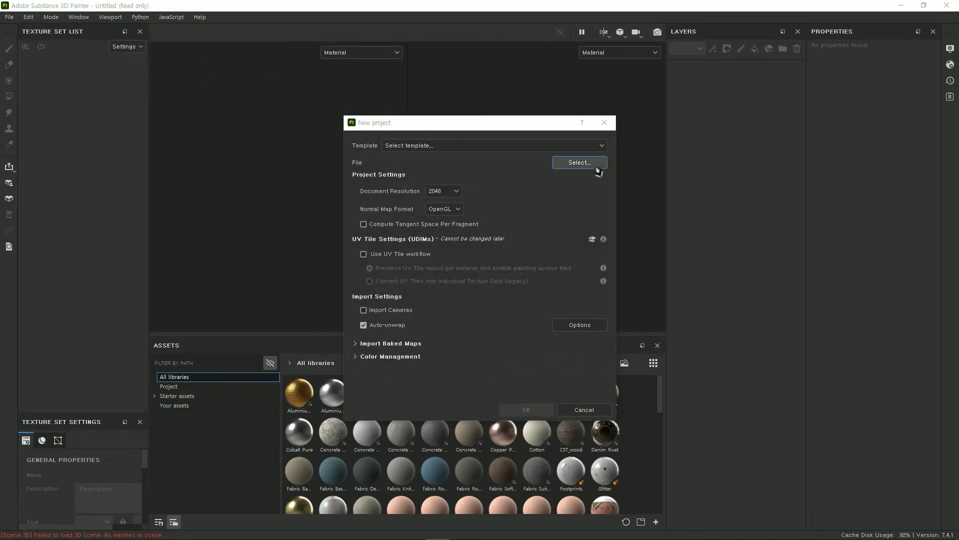
left_click(594, 163)
double_click(424, 224)
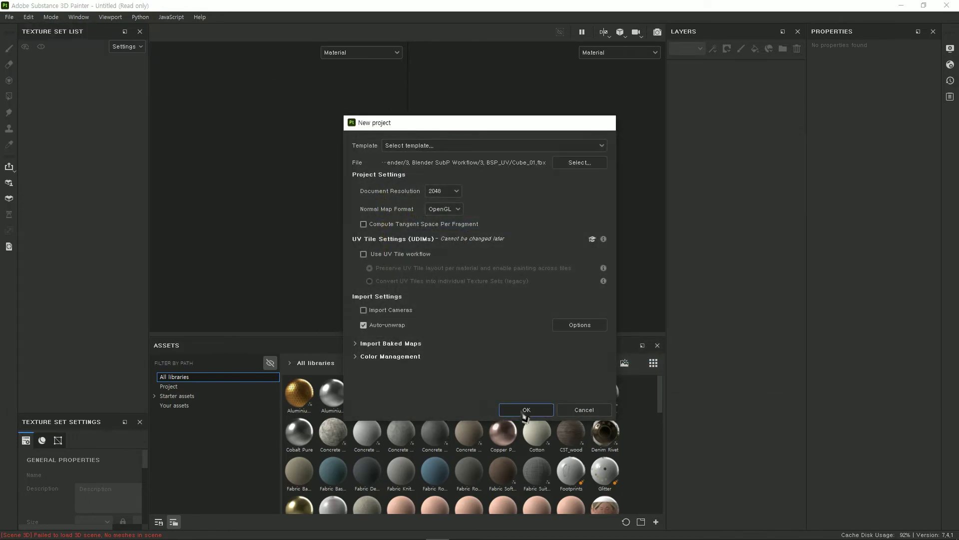
left_click(527, 409)
left_click(440, 289)
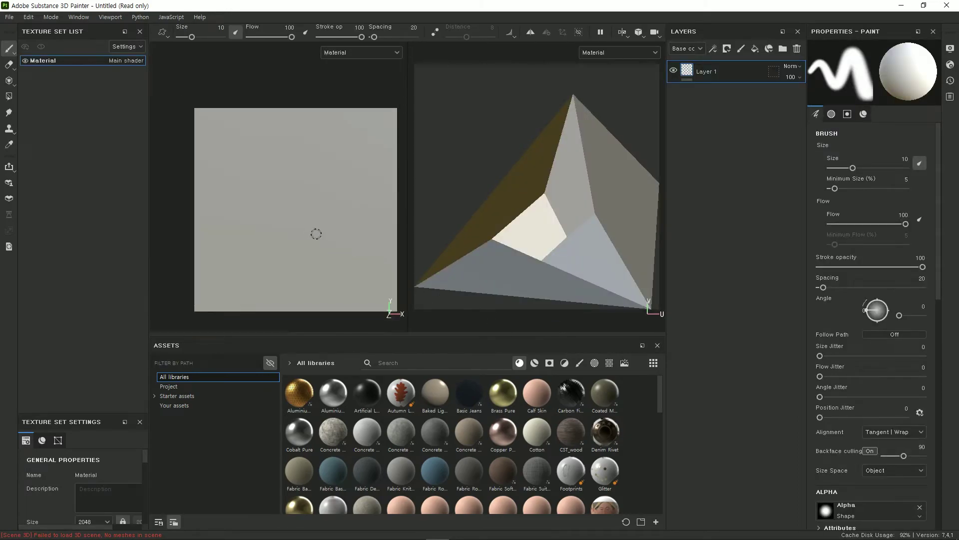
mouse_move(332, 392)
left_mouse_down()
mouse_move(500, 272)
mouse_move(318, 265)
mouse_move(305, 233)
mouse_move(246, 239)
left_mouse_up()
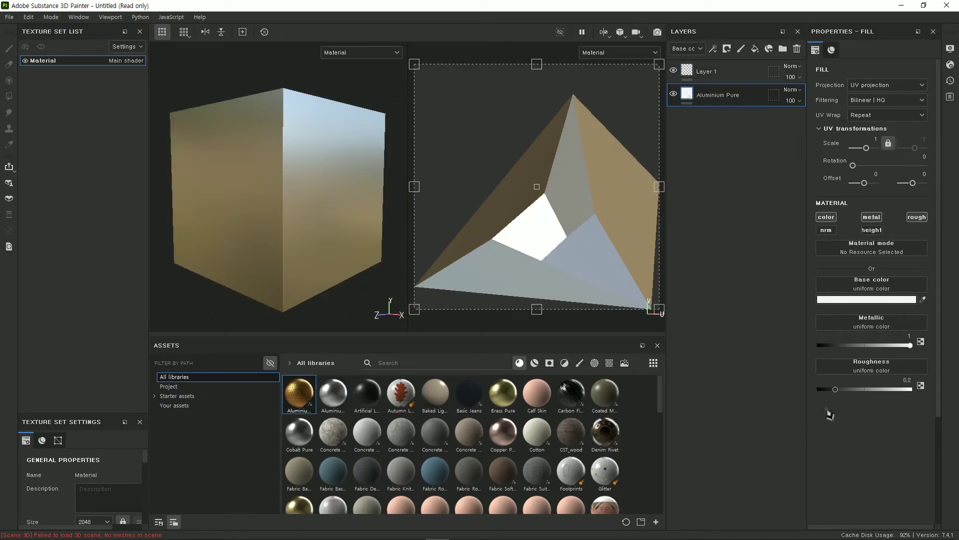